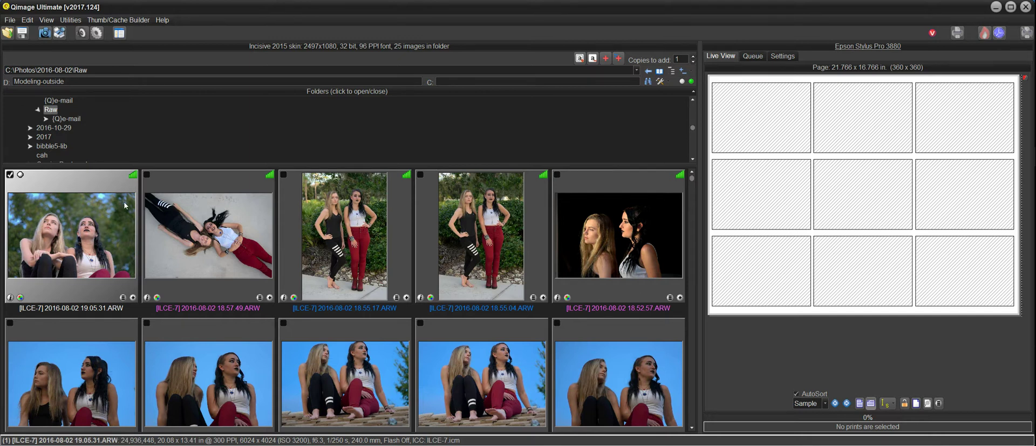
Open the first thumbnail's photo (2016-08-02 19.05.31.ARW) in the image editor, crop it to 5561 x 3877 pixels and save the crop.
{"action": "double_click", "coordinate": [68, 243]}
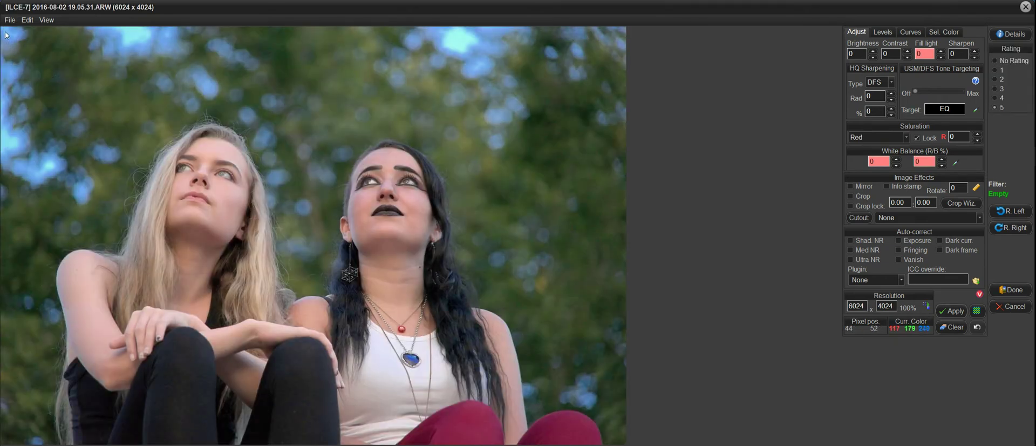
{"action": "left_click_drag", "start_coordinate": [82, 115], "coordinate": [581, 432]}
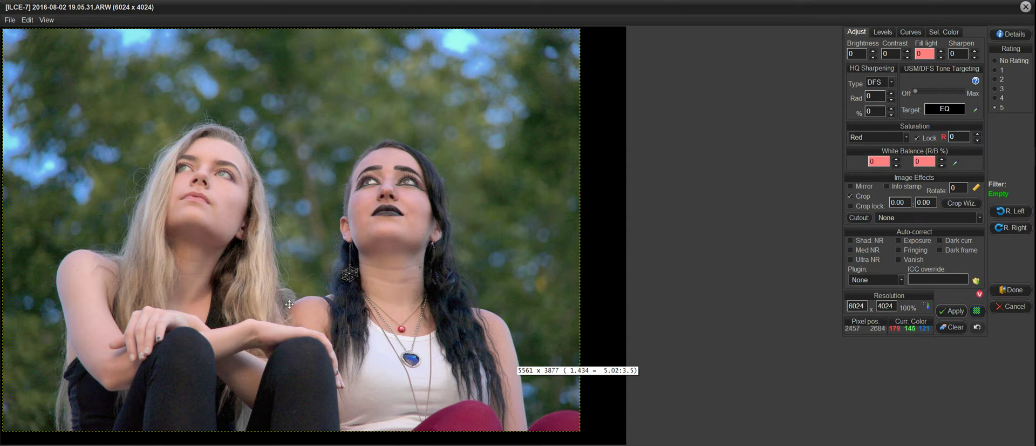
{"action": "left_click", "coordinate": [1021, 294]}
{"action": "left_click", "coordinate": [467, 354]}
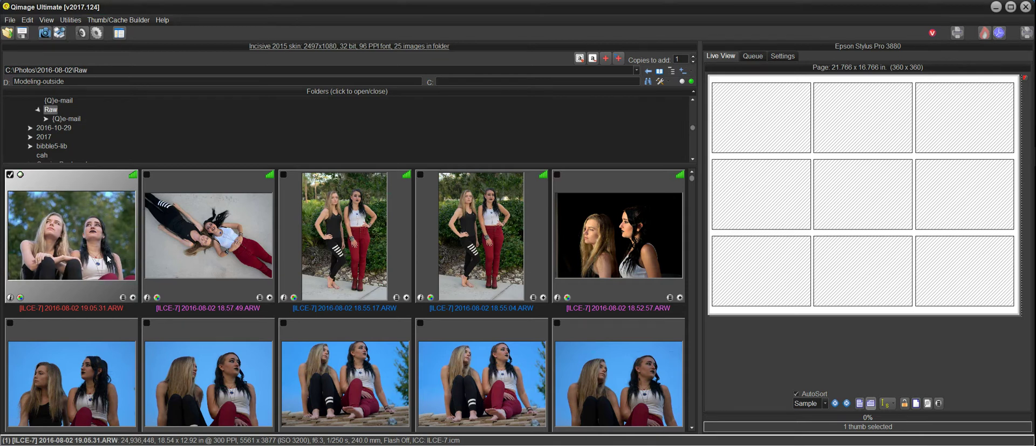
Add an 8 x 10 and a 5 x 7 print of the cropped photo to the page.
{"action": "left_click", "coordinate": [124, 299]}
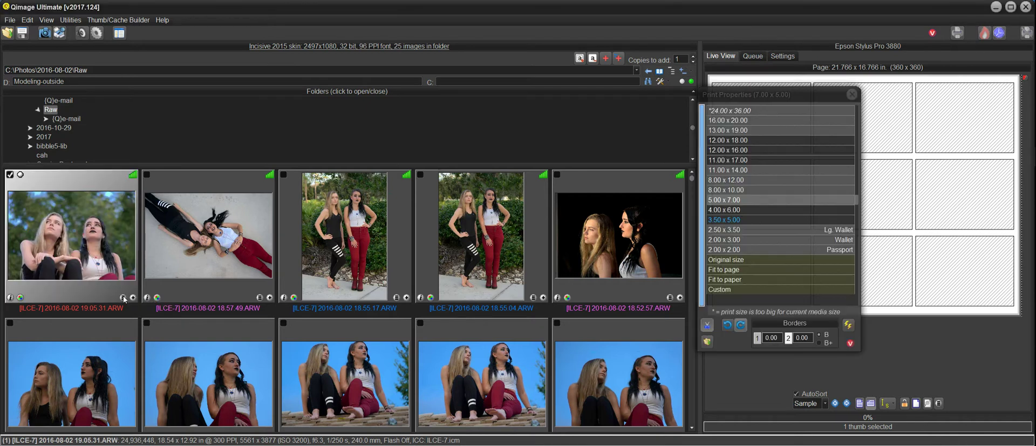
{"action": "left_click", "coordinate": [739, 189]}
{"action": "left_click", "coordinate": [738, 202]}
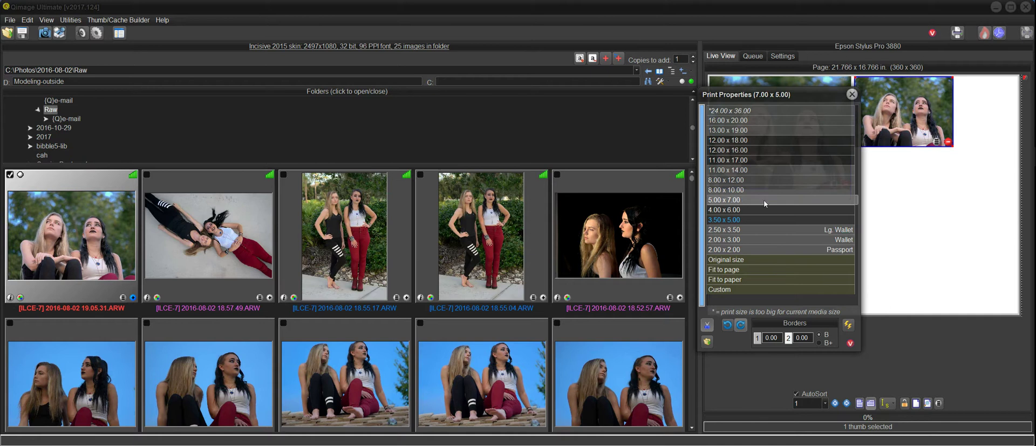
{"action": "left_click", "coordinate": [852, 95]}
Compare the framing and details of the two prints in the live view, and check the size options for the larger print.
{"action": "mouse_move", "coordinate": [841, 128]}
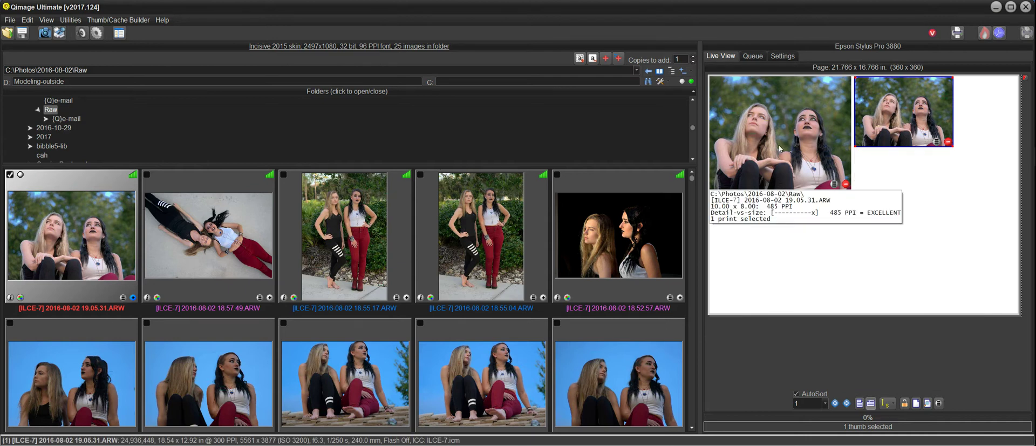
{"action": "mouse_move", "coordinate": [909, 126]}
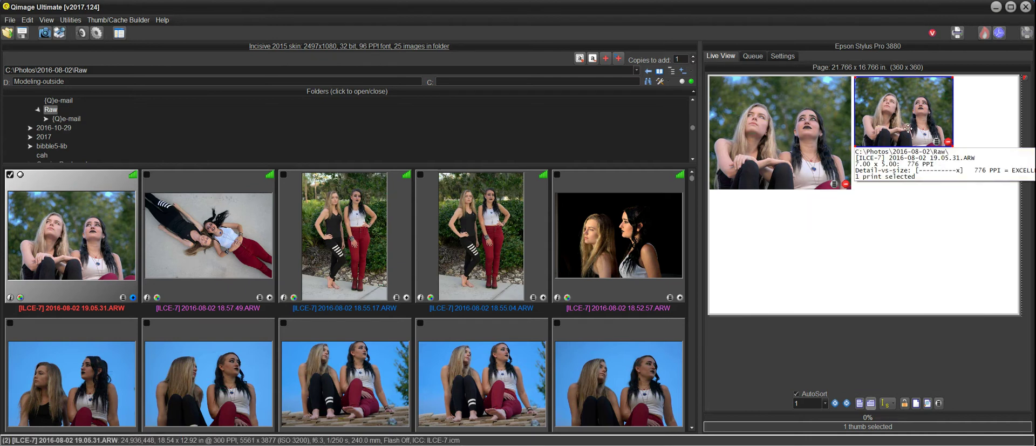
{"action": "mouse_move", "coordinate": [775, 140]}
{"action": "mouse_move", "coordinate": [932, 174]}
{"action": "mouse_move", "coordinate": [801, 175]}
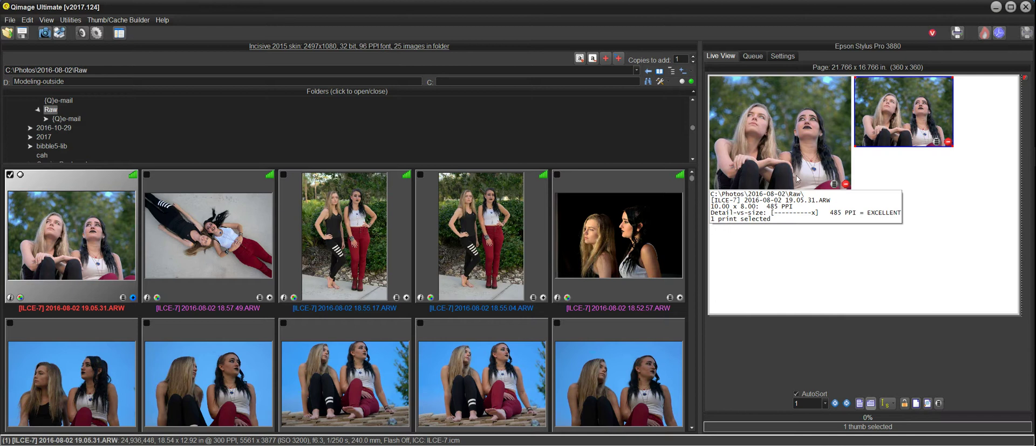
{"action": "mouse_move", "coordinate": [863, 178]}
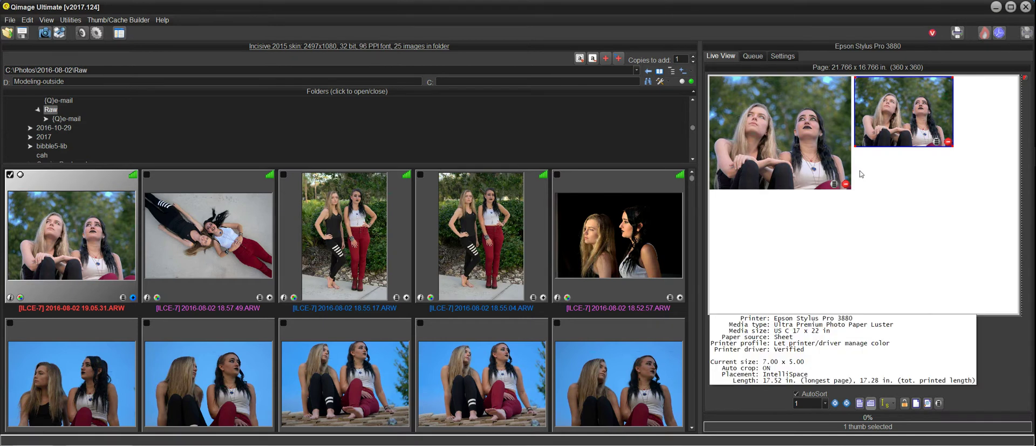
{"action": "mouse_move", "coordinate": [790, 154]}
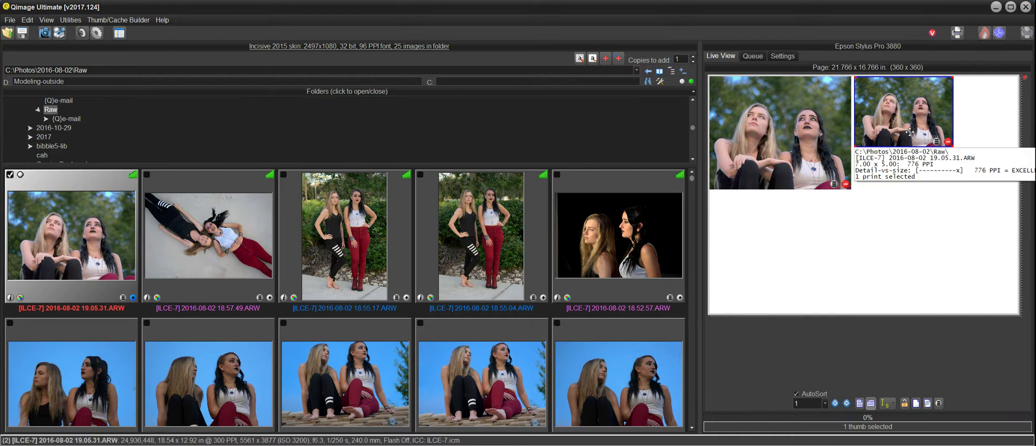
{"action": "left_click", "coordinate": [835, 184]}
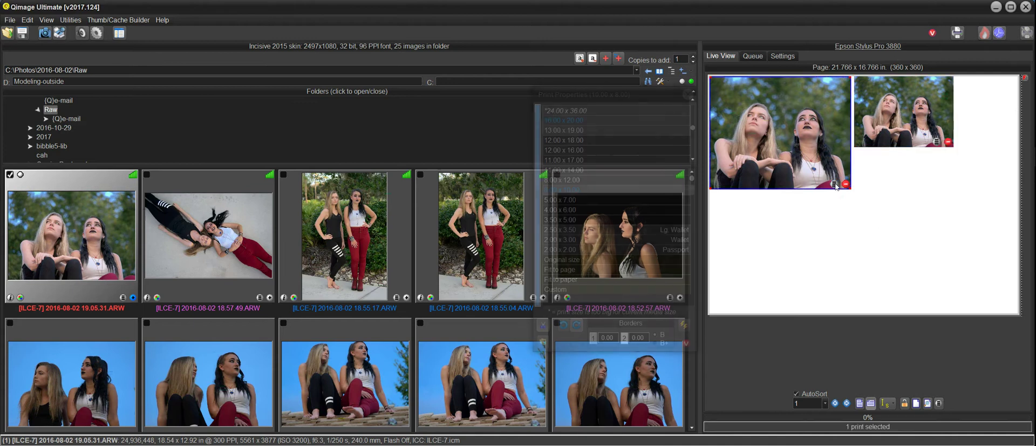
{"action": "left_click", "coordinate": [545, 324]}
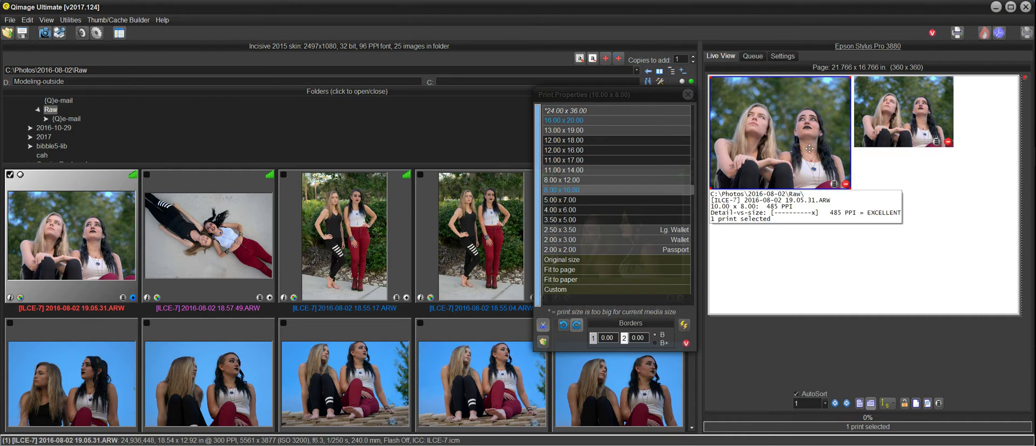
{"action": "left_click", "coordinate": [687, 94]}
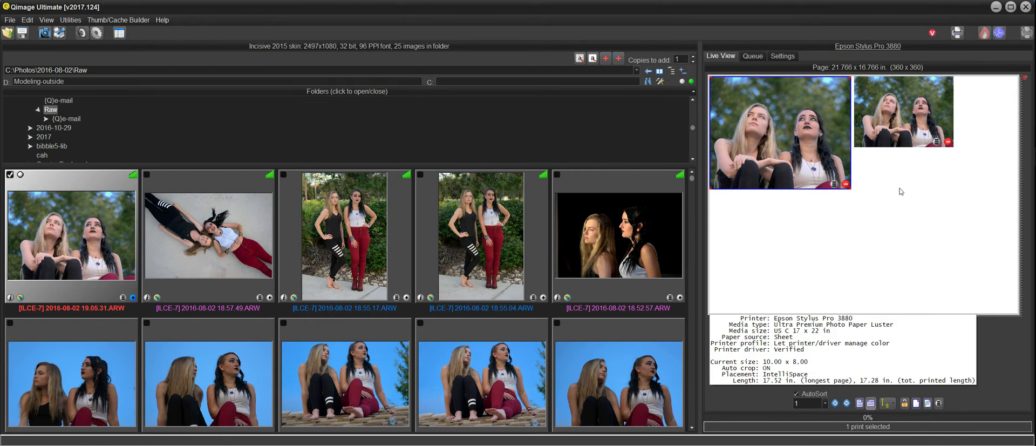
Remove both prints from the page and delete the selected photo's entire filter, including its crop.
{"action": "left_click", "coordinate": [845, 186]}
{"action": "left_click", "coordinate": [805, 145]}
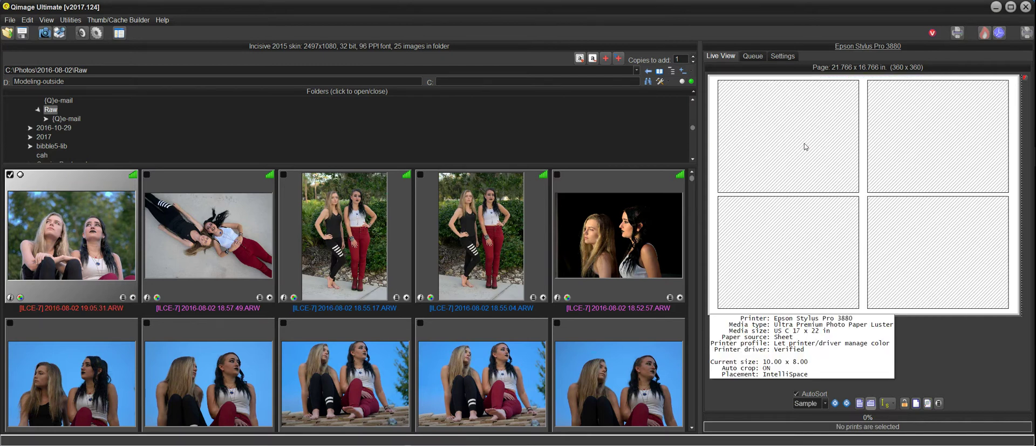
{"action": "right_click", "coordinate": [89, 224]}
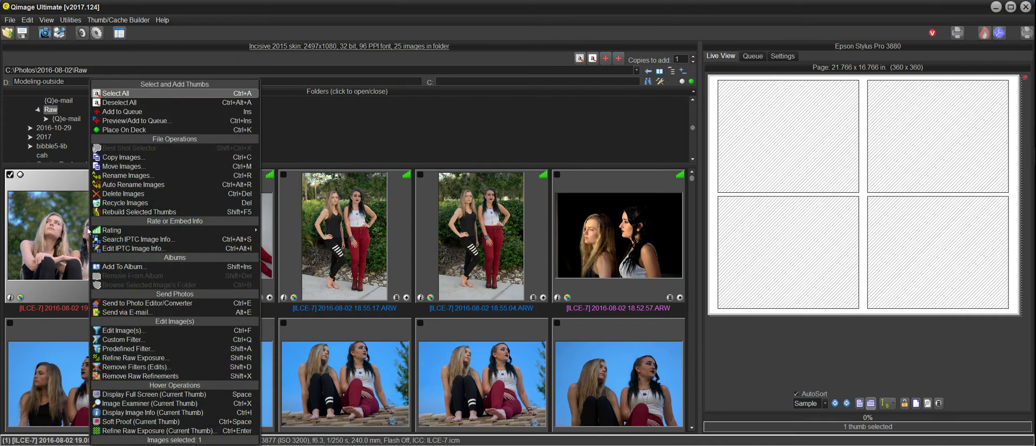
{"action": "left_click", "coordinate": [143, 365]}
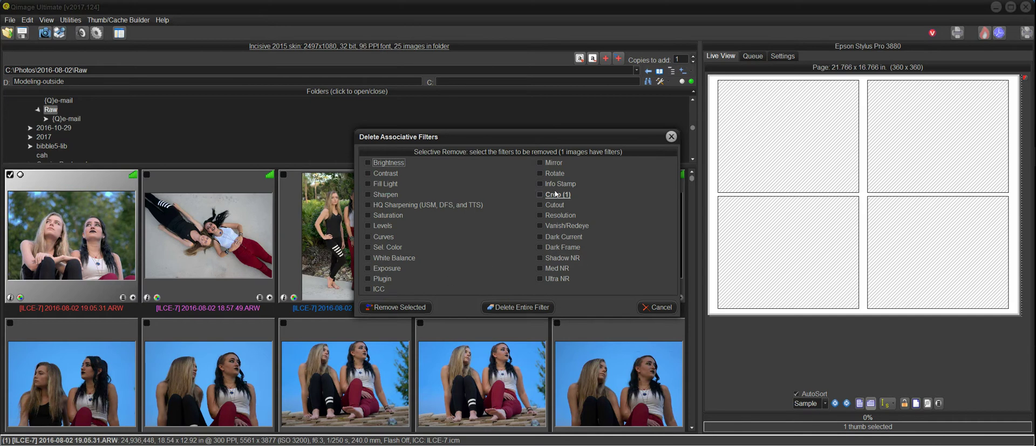
{"action": "left_click", "coordinate": [520, 307]}
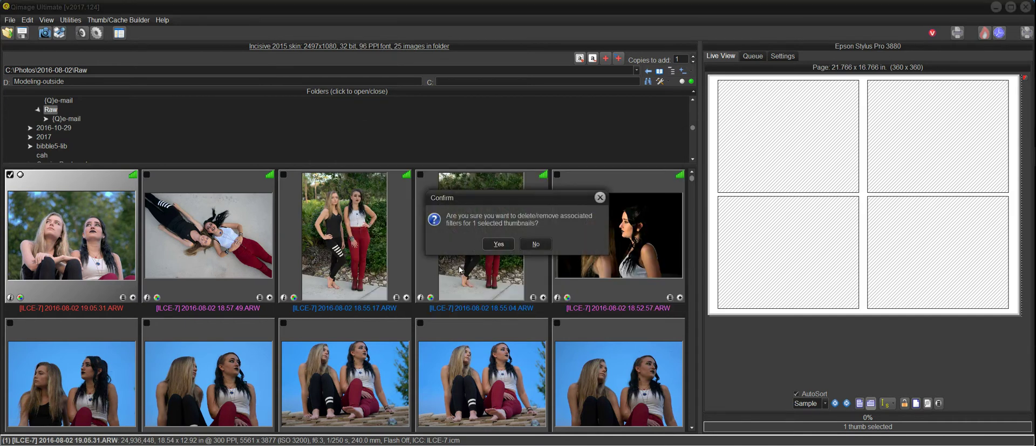
{"action": "left_click", "coordinate": [499, 244]}
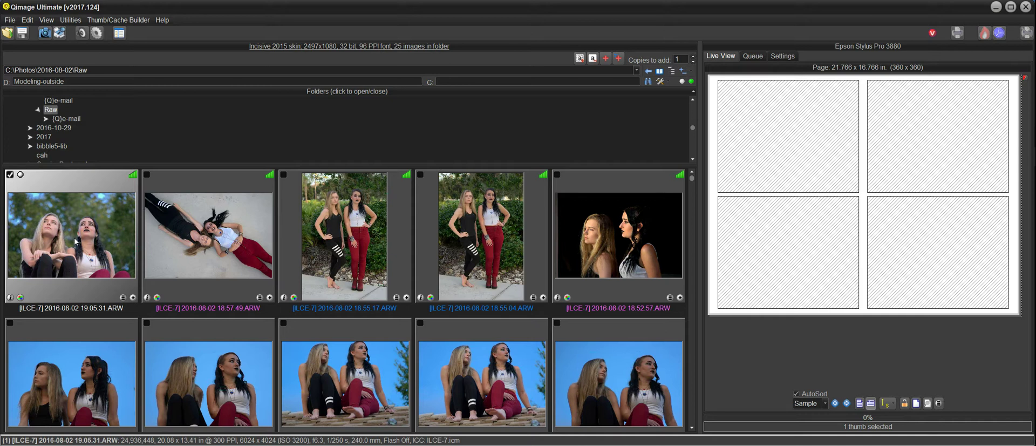
Add an 8 x 10 and a 5 x 7 print of the uncropped first photo to the page.
{"action": "left_click", "coordinate": [132, 298]}
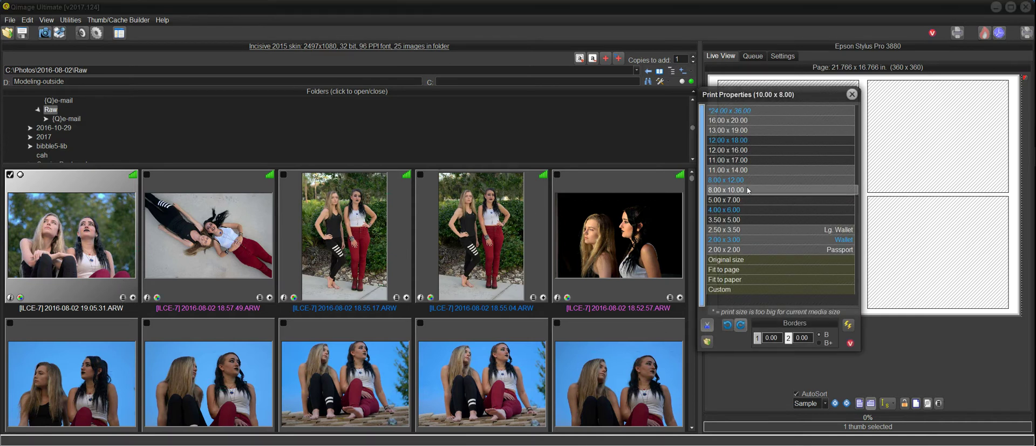
{"action": "left_click", "coordinate": [749, 200]}
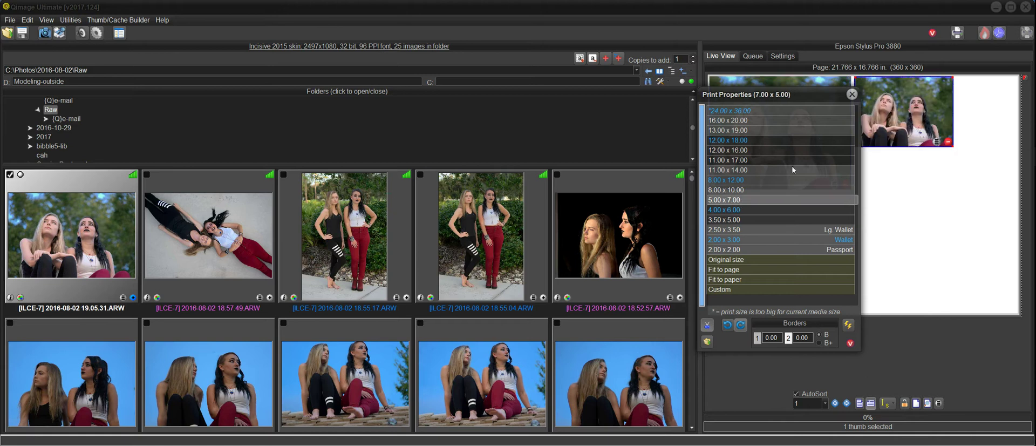
{"action": "left_click", "coordinate": [852, 95]}
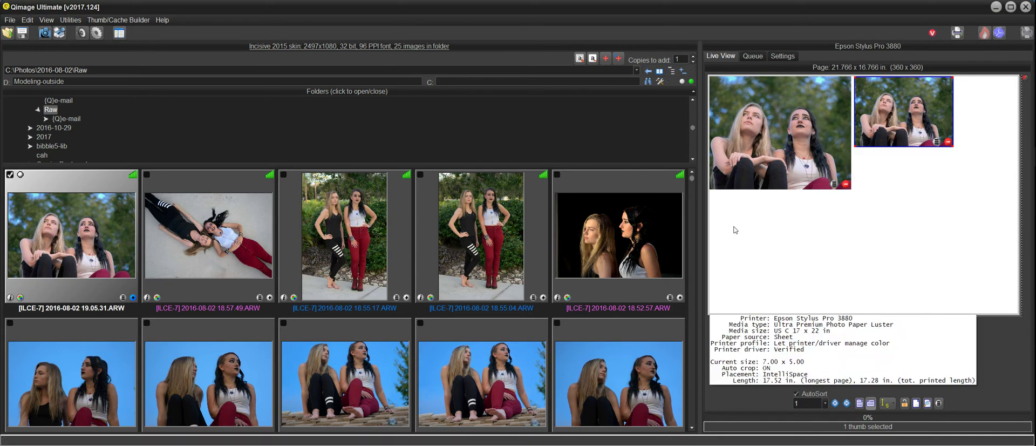
Examine the framing and resolution of the 10 x 8 and 7 x 5 prints in the live page view.
{"action": "mouse_move", "coordinate": [713, 146]}
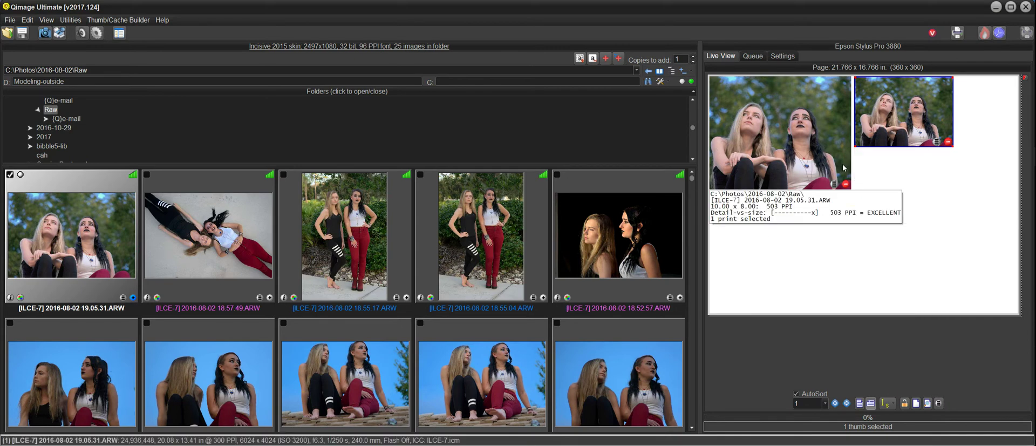
{"action": "mouse_move", "coordinate": [896, 193]}
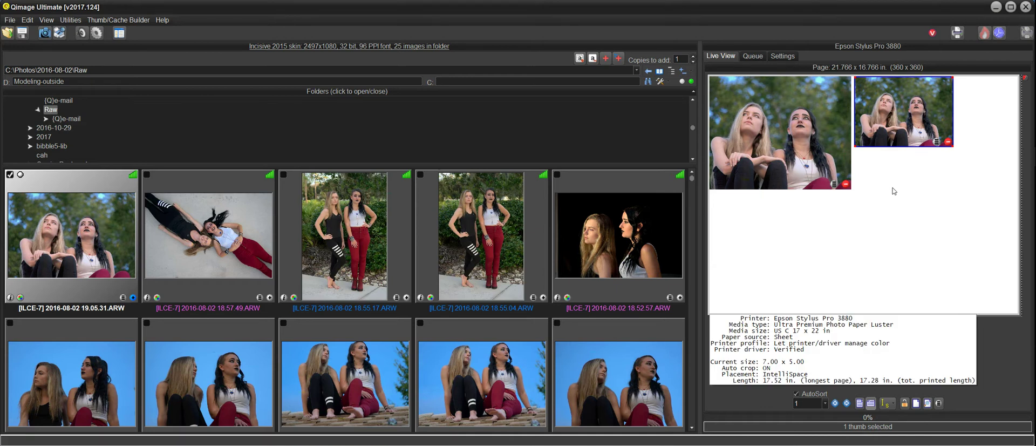
{"action": "mouse_move", "coordinate": [904, 137]}
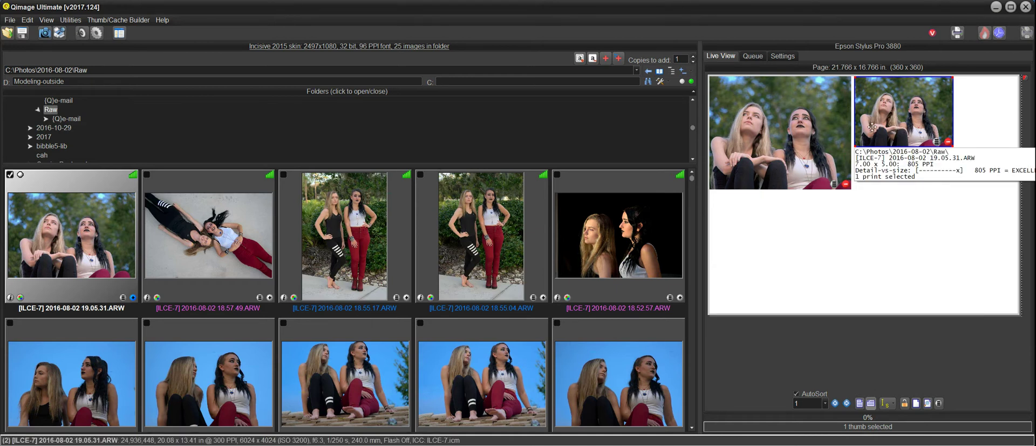
{"action": "mouse_move", "coordinate": [960, 171]}
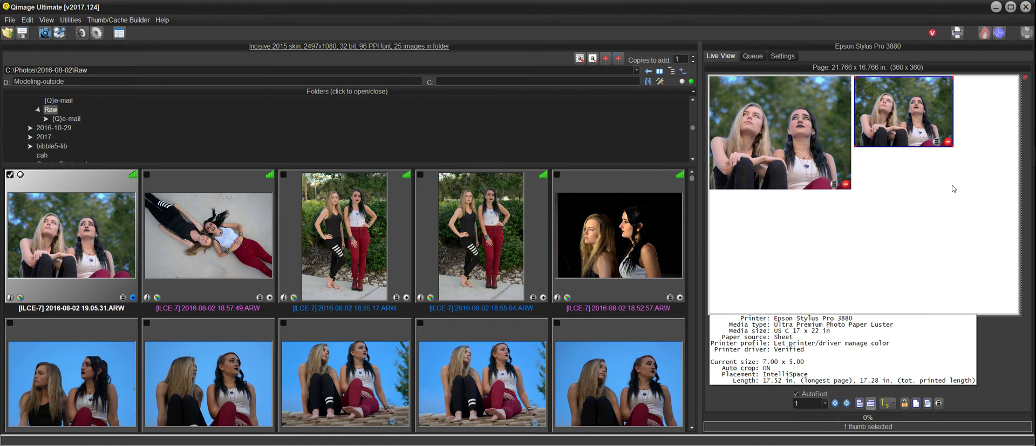
{"action": "mouse_move", "coordinate": [867, 139]}
{"action": "mouse_move", "coordinate": [921, 206]}
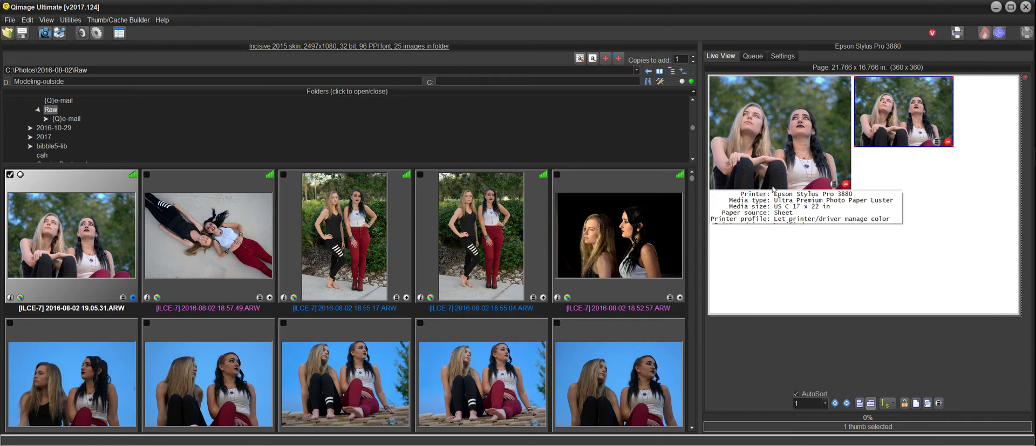
{"action": "mouse_move", "coordinate": [824, 233]}
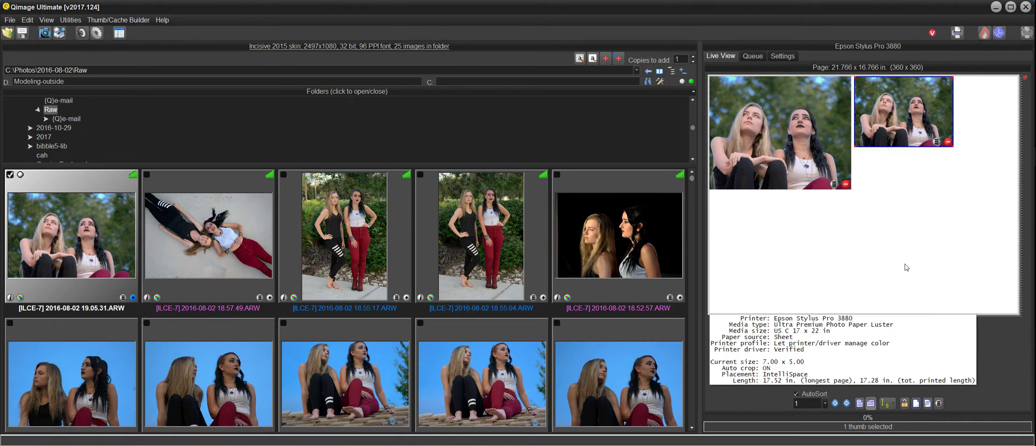
In the full page editor, shift the photo within the 10 x 8 print's crop, zoom in slightly and fine-tune its position.
{"action": "left_click", "coordinate": [928, 402]}
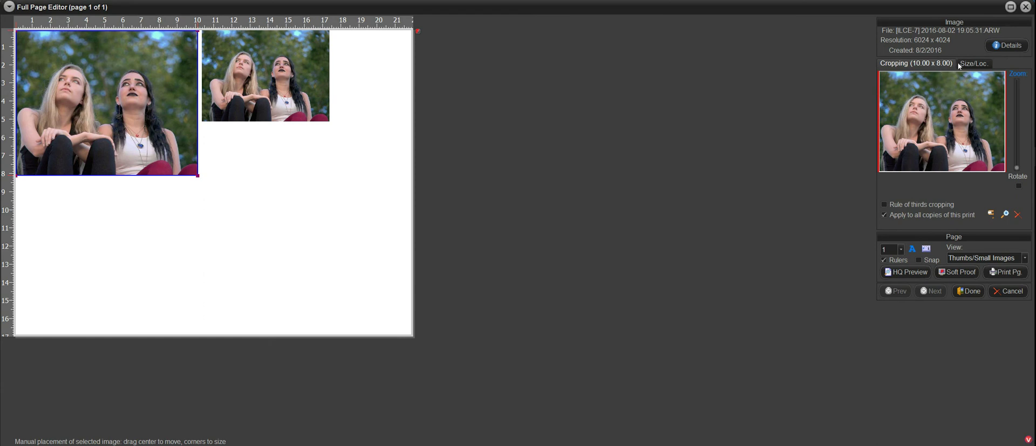
{"action": "left_click", "coordinate": [977, 65]}
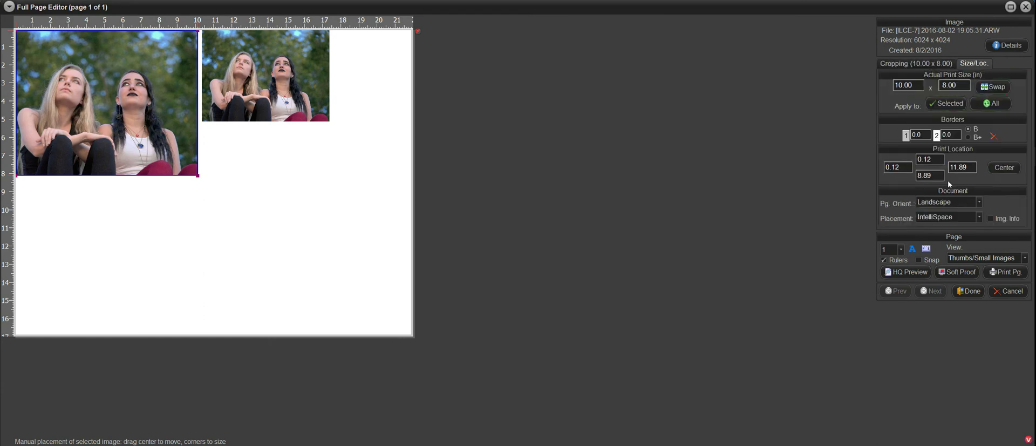
{"action": "left_click", "coordinate": [917, 64]}
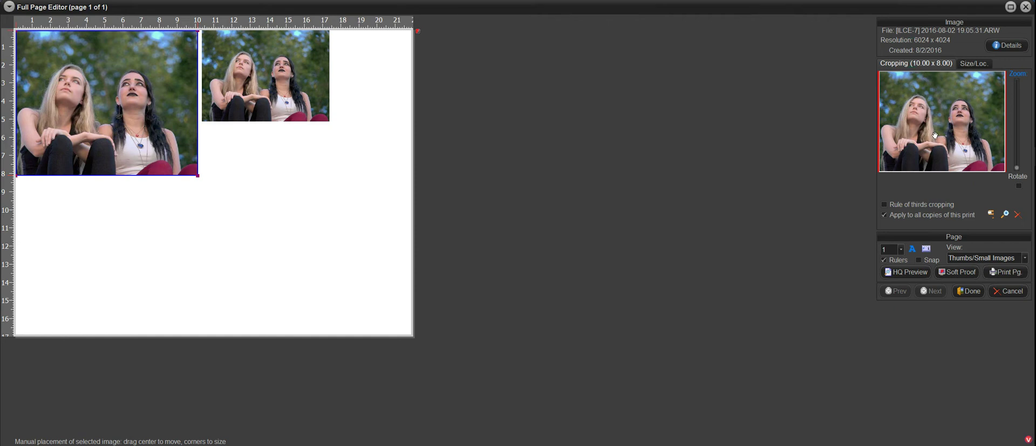
{"action": "left_click_drag", "start_coordinate": [936, 135], "coordinate": [941, 135]}
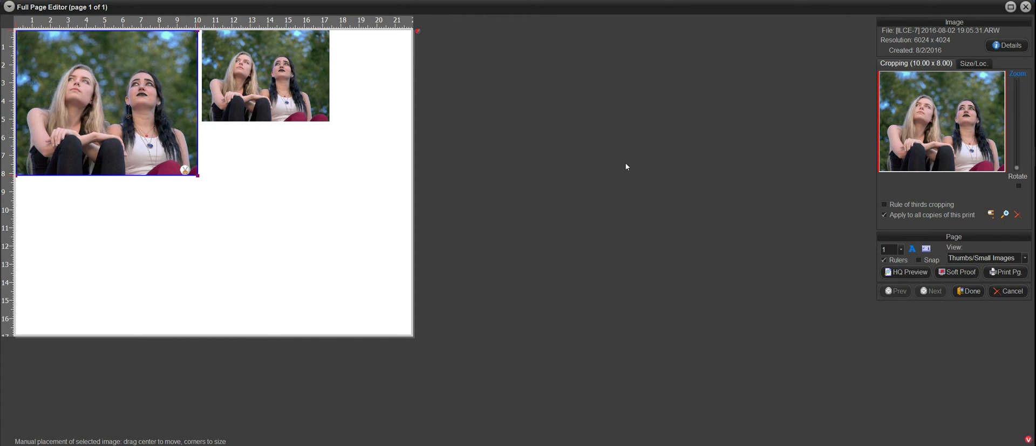
{"action": "left_click", "coordinate": [1016, 166]}
{"action": "left_click_drag", "start_coordinate": [1017, 167], "coordinate": [1017, 164]}
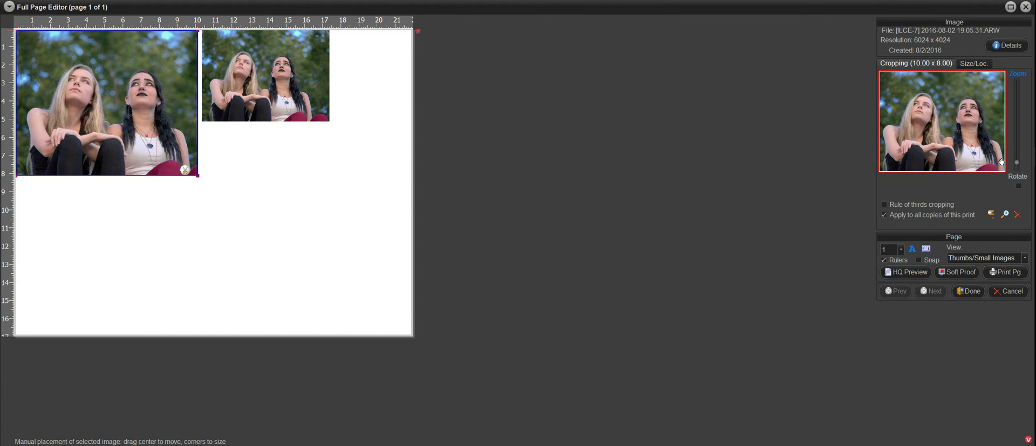
{"action": "left_click_drag", "start_coordinate": [944, 146], "coordinate": [944, 144]}
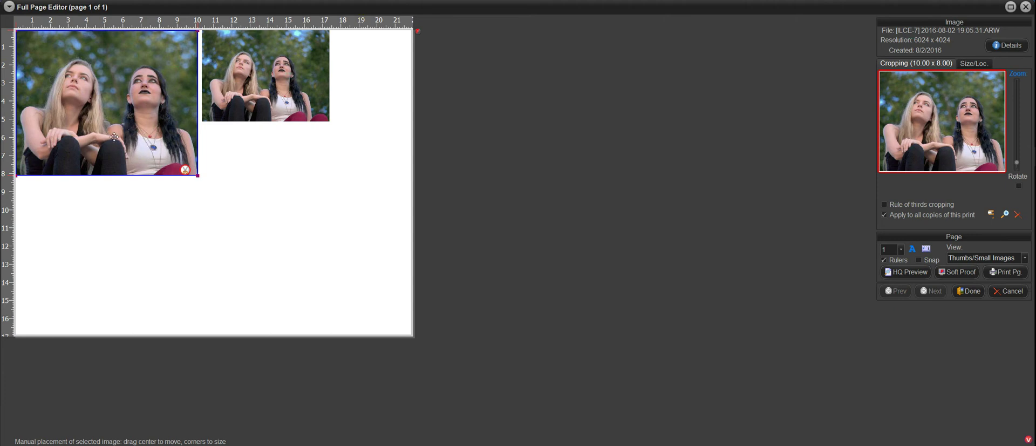
Zoom in on the 7 x 5 print's crop, reposition the photo within it, and accept the page edits.
{"action": "left_click", "coordinate": [310, 94]}
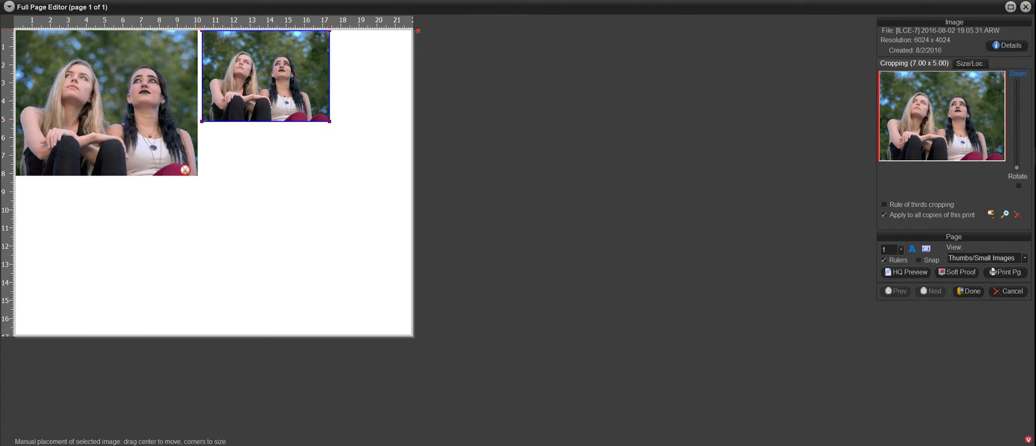
{"action": "left_click_drag", "start_coordinate": [1020, 172], "coordinate": [1021, 165]}
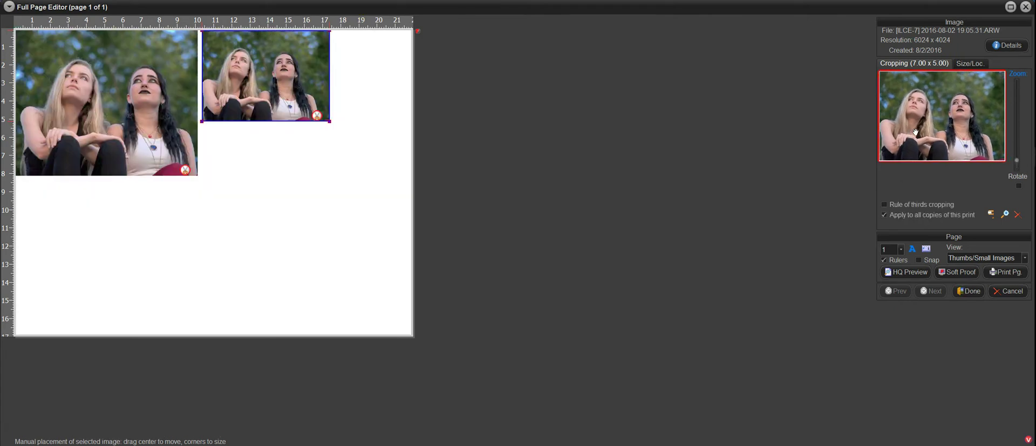
{"action": "left_click_drag", "start_coordinate": [916, 131], "coordinate": [920, 132]}
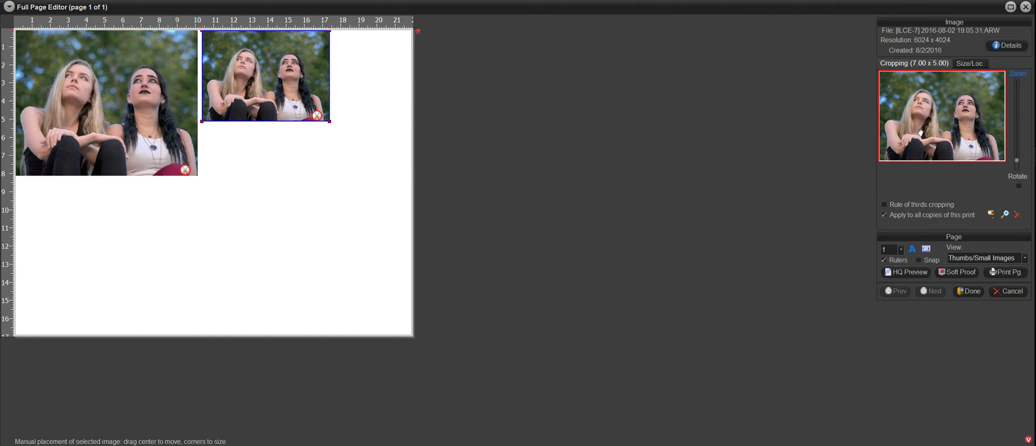
{"action": "left_click_drag", "start_coordinate": [1016, 162], "coordinate": [1017, 158]}
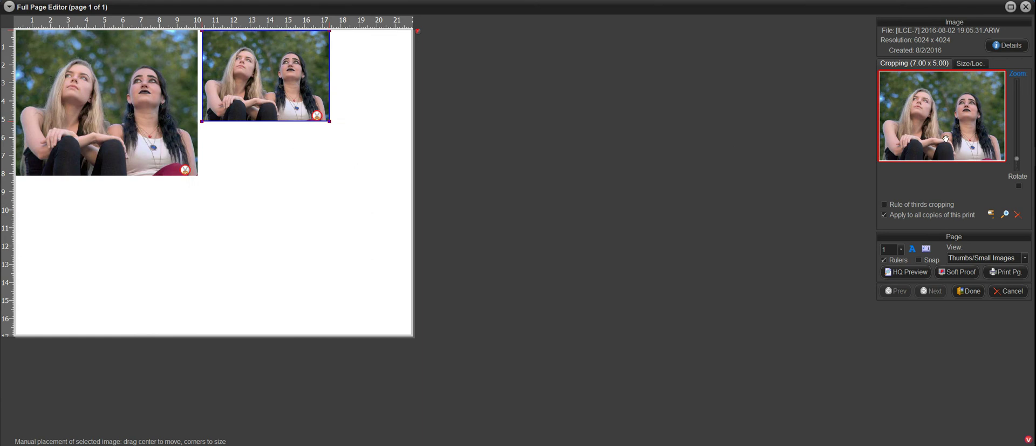
{"action": "left_click_drag", "start_coordinate": [939, 132], "coordinate": [942, 133]}
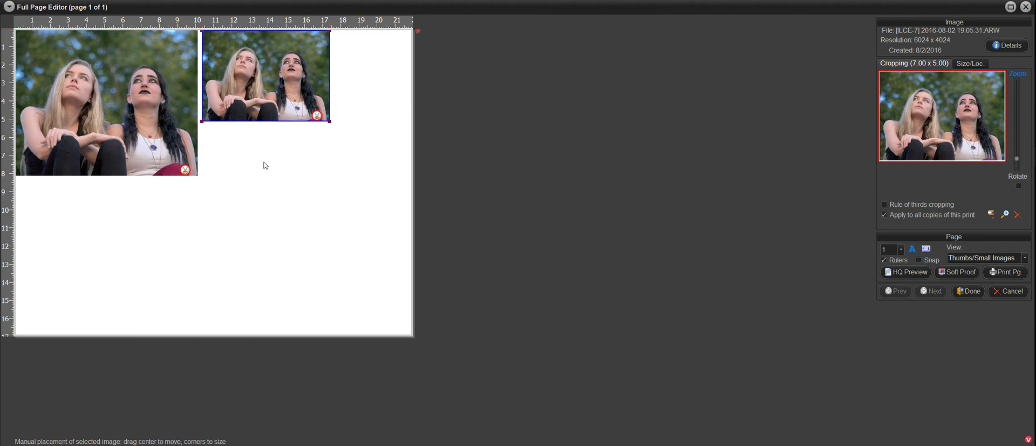
{"action": "left_click", "coordinate": [969, 291]}
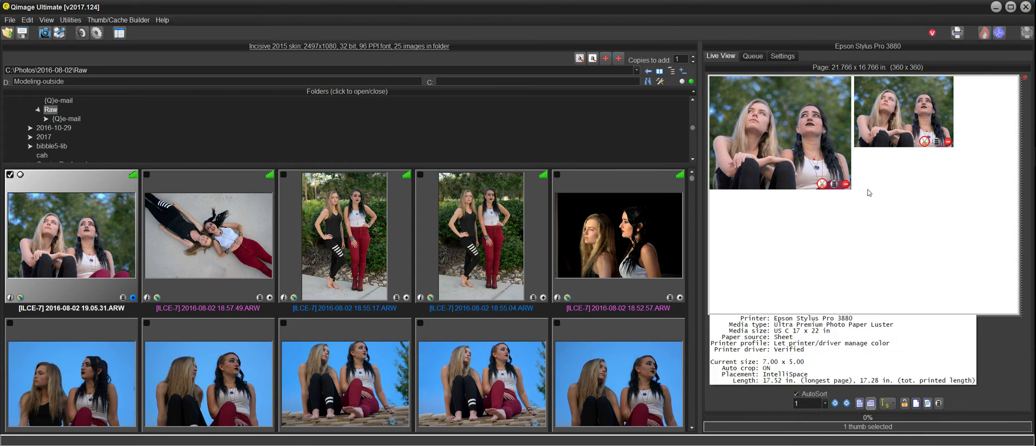
Remove both prints from the page and add 8 x 10 and 5 x 7 prints of the first photo again.
{"action": "left_click", "coordinate": [948, 142]}
{"action": "left_click", "coordinate": [850, 185]}
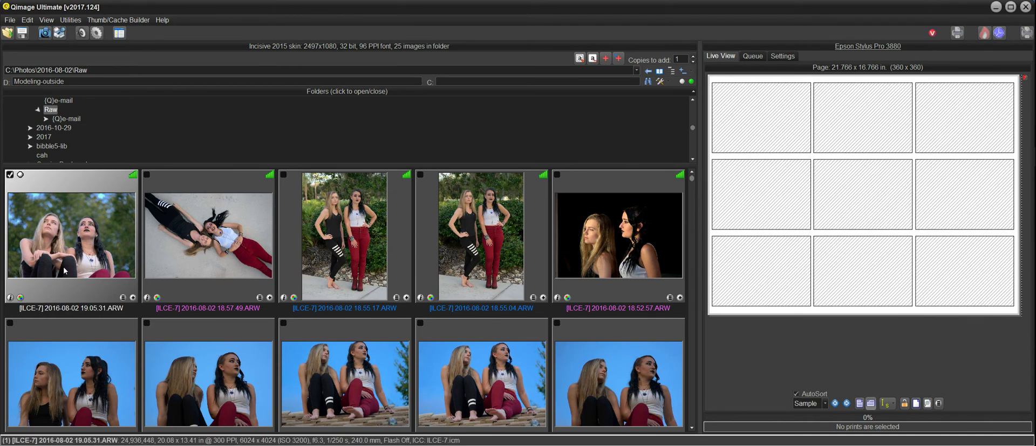
{"action": "left_click", "coordinate": [123, 298]}
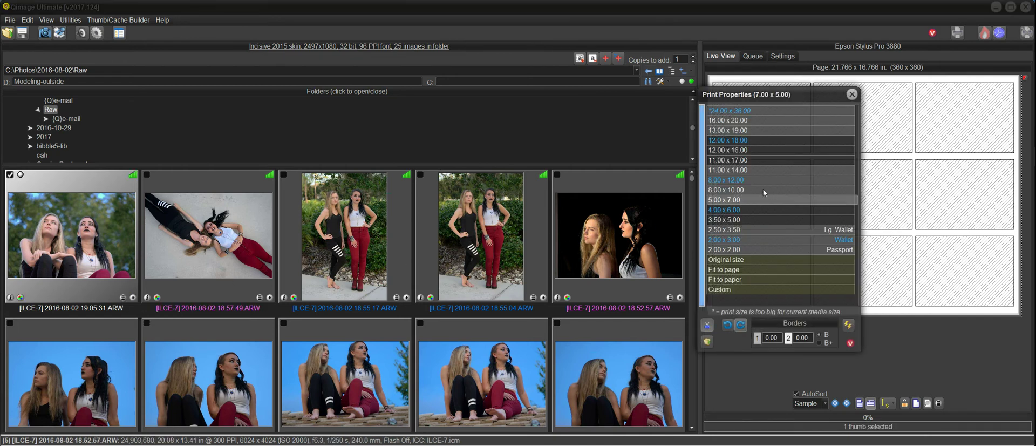
{"action": "left_click", "coordinate": [763, 189]}
{"action": "left_click", "coordinate": [746, 200]}
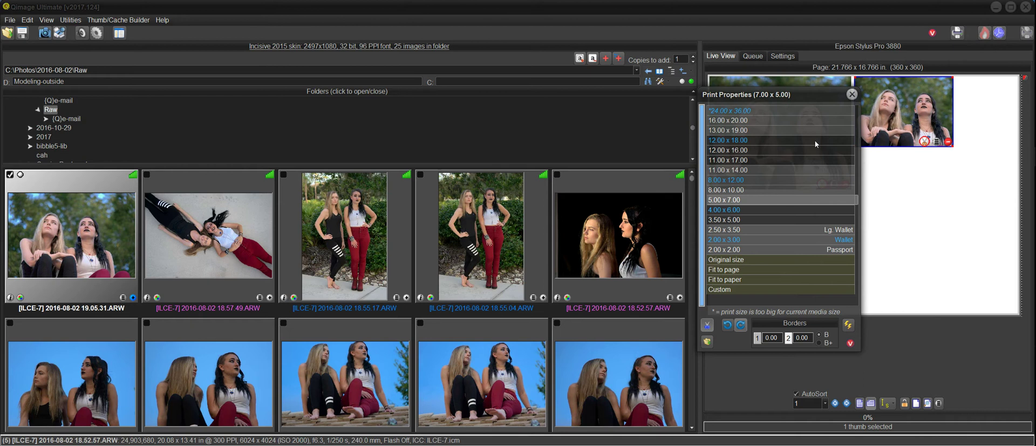
{"action": "left_click", "coordinate": [853, 94]}
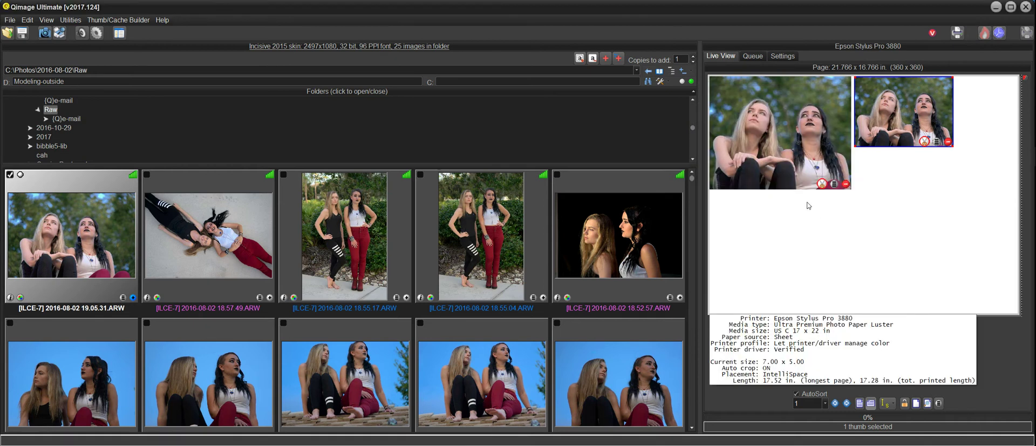
Compare the crops and print resolution of the re-added 10 x 8 and 7 x 5 prints in the live page view.
{"action": "mouse_move", "coordinate": [796, 170]}
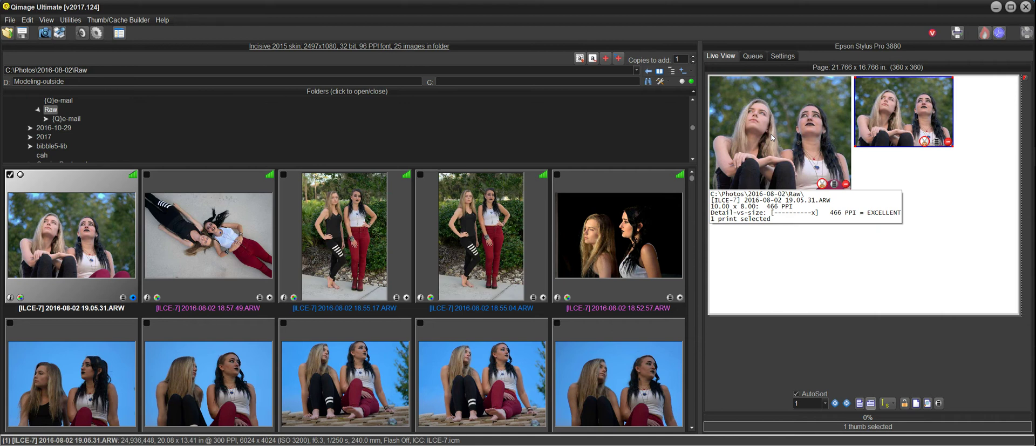
{"action": "mouse_move", "coordinate": [927, 120]}
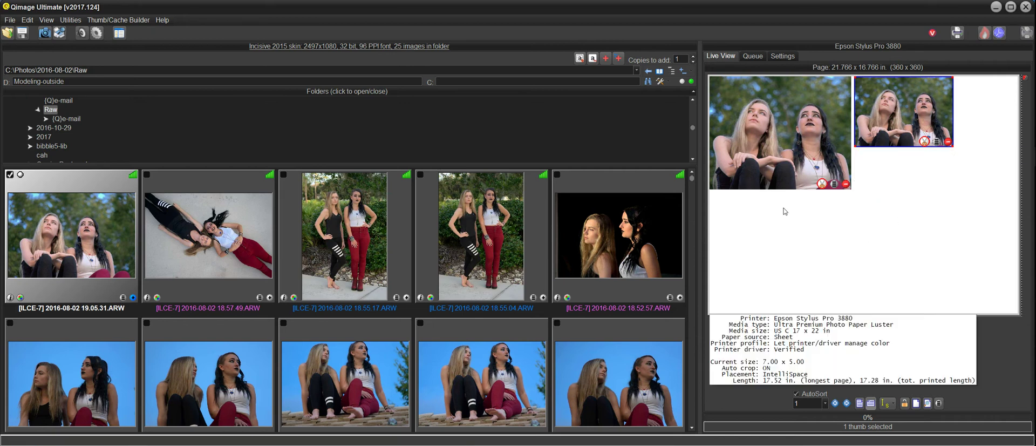
{"action": "mouse_move", "coordinate": [776, 137]}
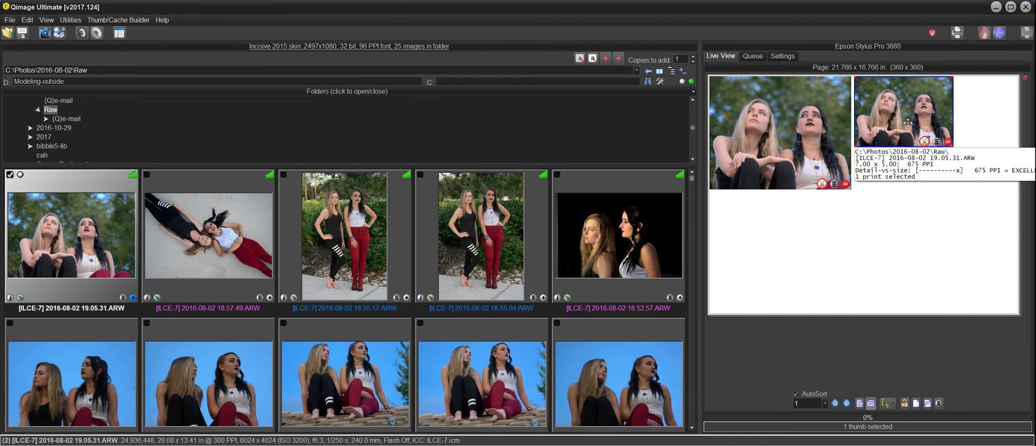
{"action": "mouse_move", "coordinate": [806, 222]}
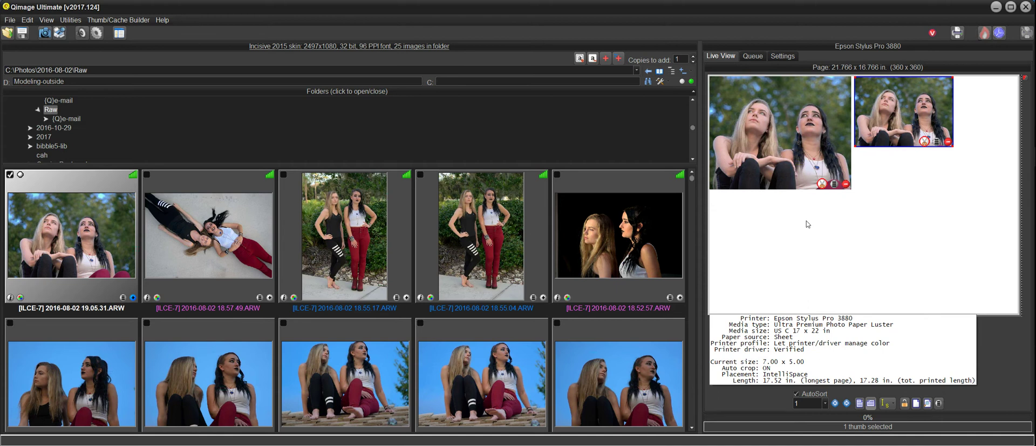
{"action": "mouse_move", "coordinate": [772, 160]}
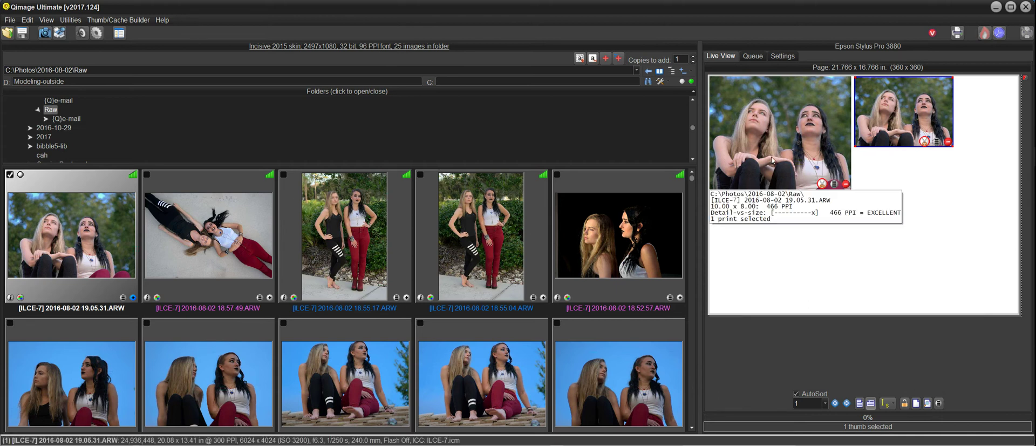
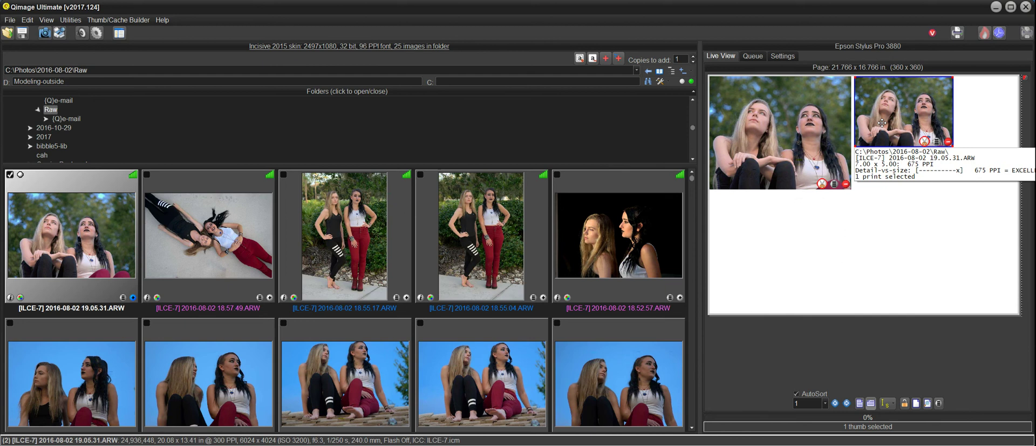
{"action": "mouse_move", "coordinate": [797, 149]}
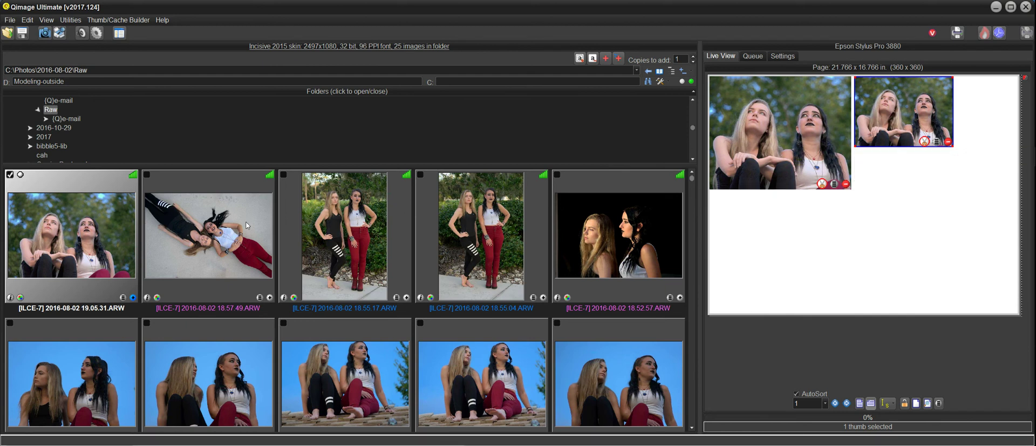
Add a 4 x 6 print of the same photo to the page.
{"action": "left_click", "coordinate": [122, 298]}
{"action": "left_click", "coordinate": [740, 212]}
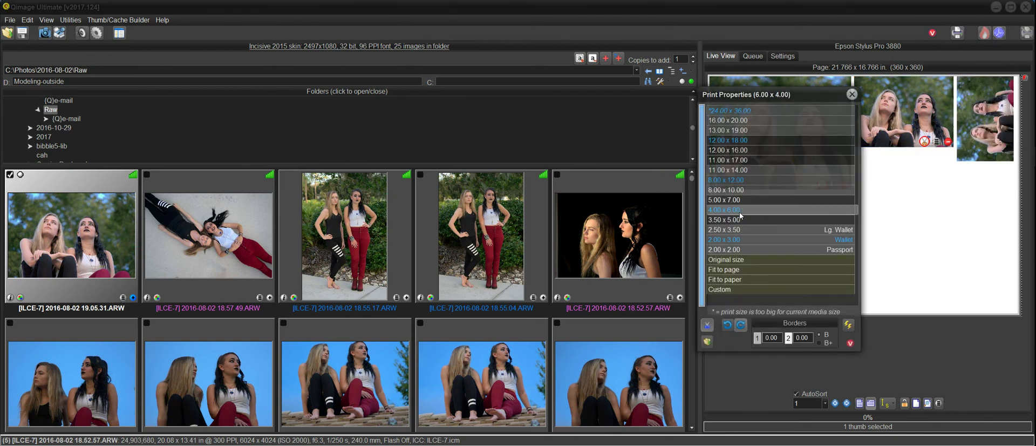
{"action": "left_click", "coordinate": [852, 94]}
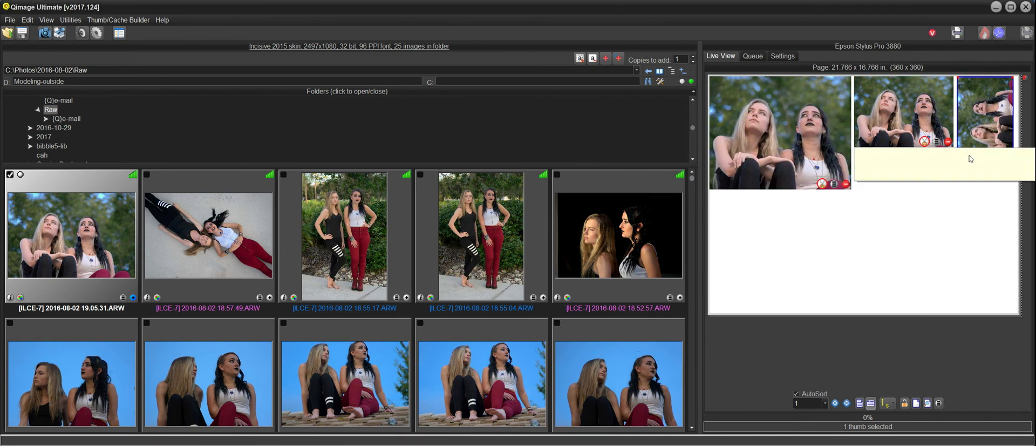
In the full page editor, zoom in on the 4 x 6 print's crop, reposition the photo within it, and accept the edits.
{"action": "mouse_move", "coordinate": [993, 160]}
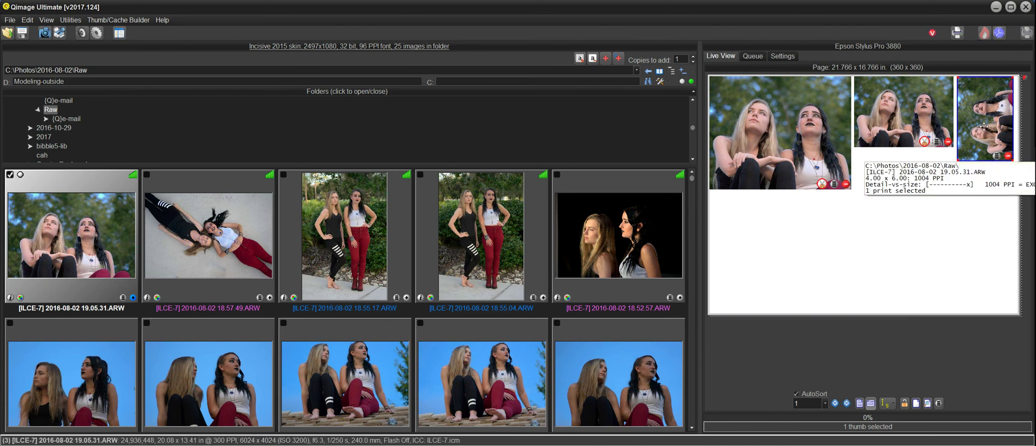
{"action": "mouse_move", "coordinate": [979, 148]}
{"action": "double_click", "coordinate": [971, 343]}
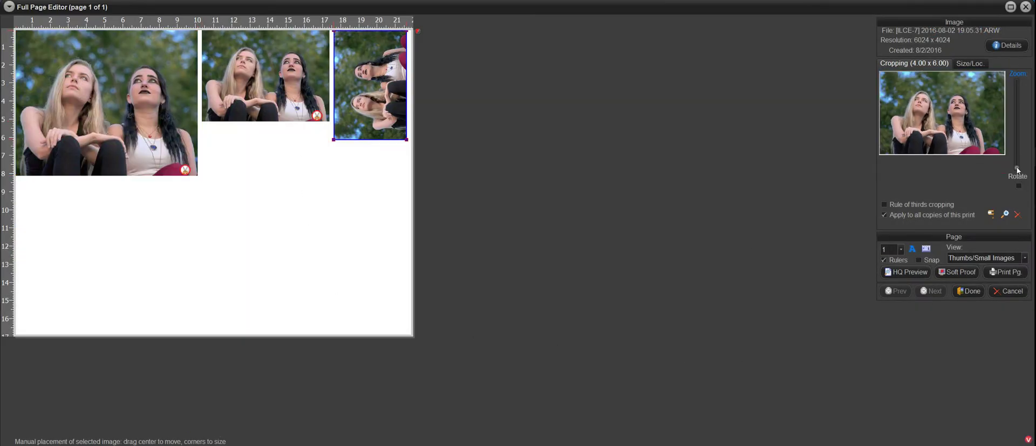
{"action": "left_click_drag", "start_coordinate": [1019, 169], "coordinate": [1021, 160]}
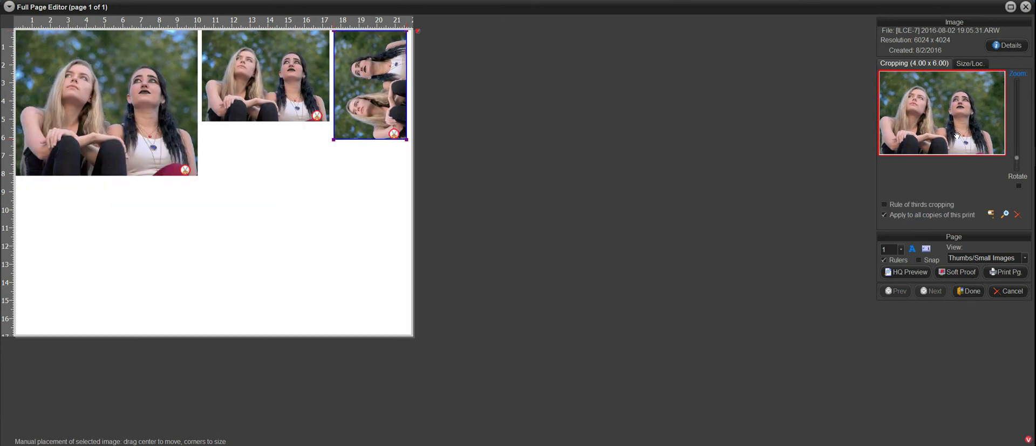
{"action": "left_click_drag", "start_coordinate": [956, 133], "coordinate": [962, 137]}
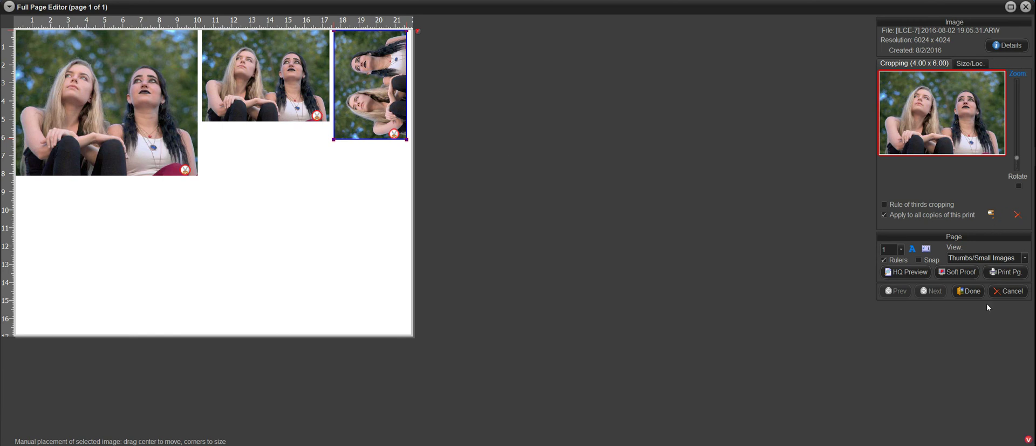
{"action": "left_click", "coordinate": [968, 291]}
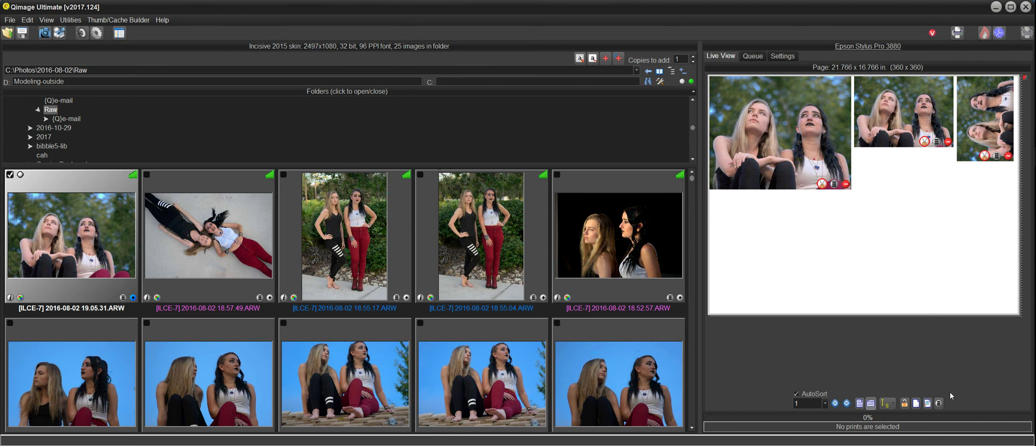
Reopen the full page editor, inspect the 4 x 6 print's individual crop, and leave without changes.
{"action": "left_click", "coordinate": [928, 403]}
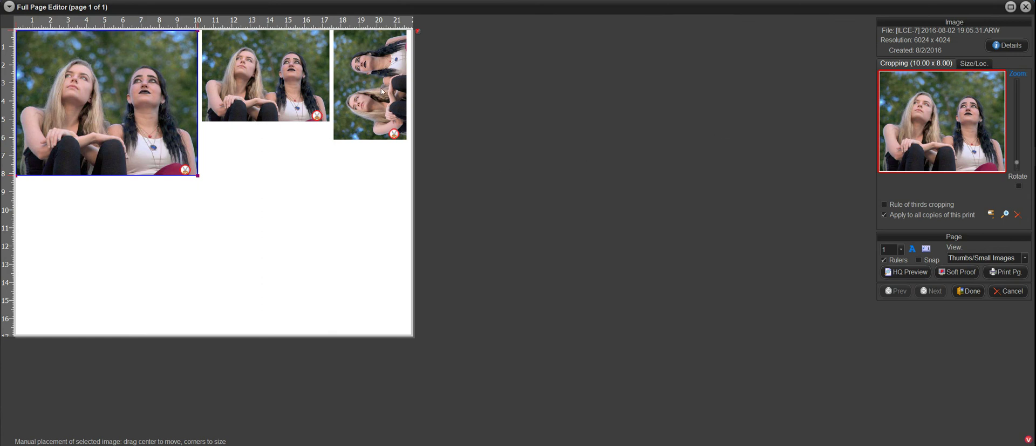
{"action": "left_click", "coordinate": [358, 111]}
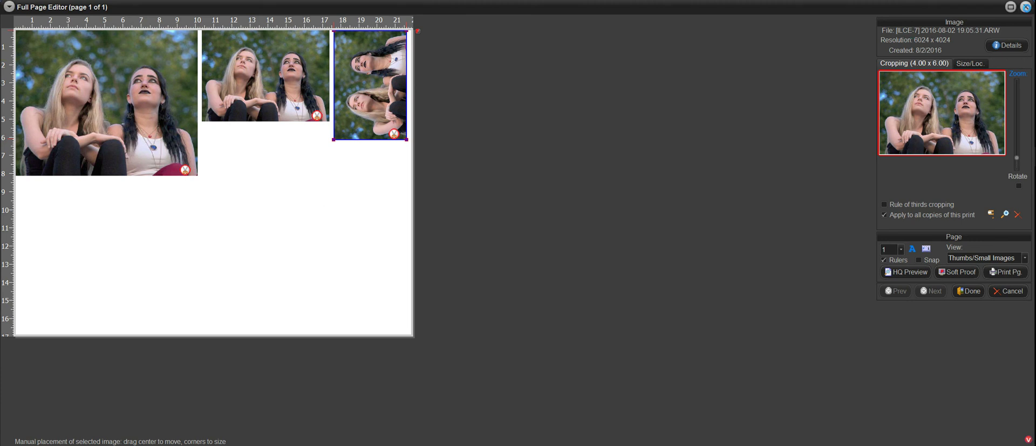
{"action": "left_click", "coordinate": [1025, 6]}
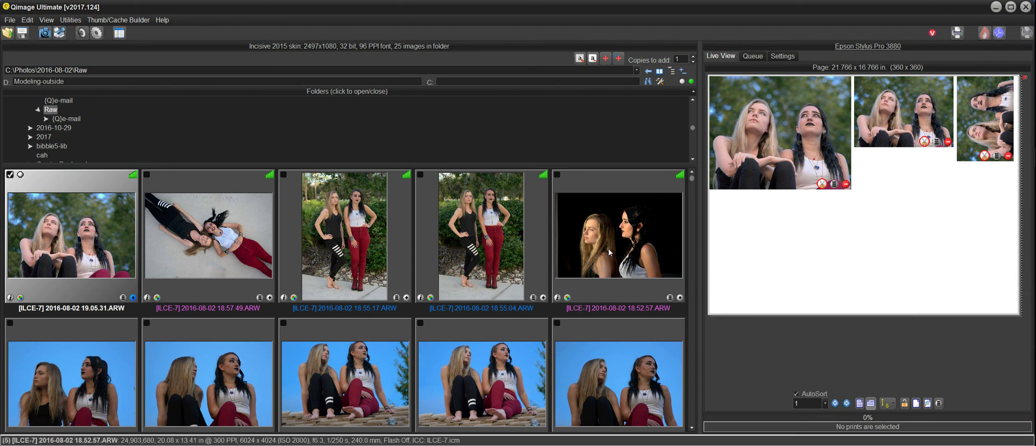
Open the 10 x 8 print's photo in the image editor and enable Exposure auto-correction with shadow and highlight clipping at 0.5%.
{"action": "double_click", "coordinate": [792, 131]}
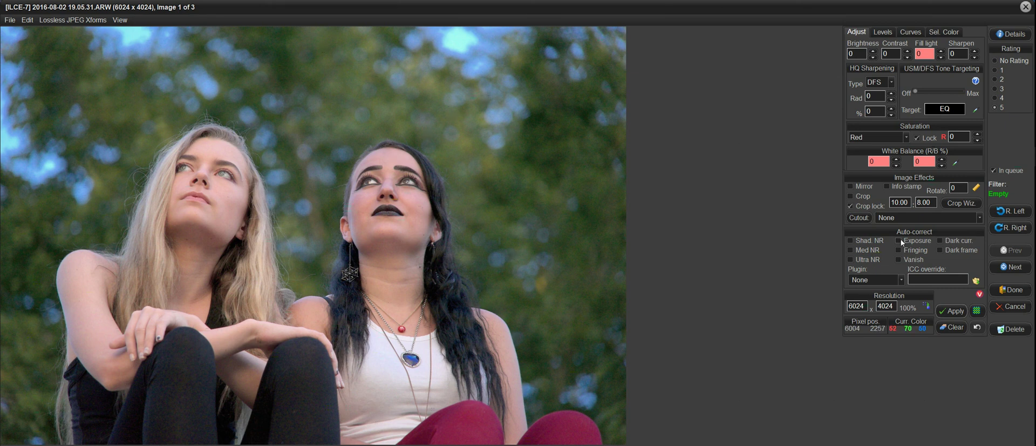
{"action": "left_click", "coordinate": [899, 240]}
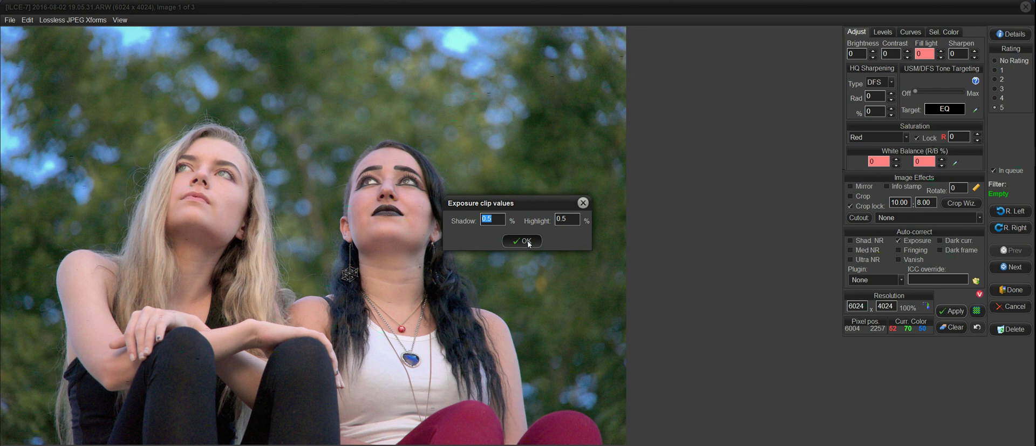
{"action": "left_click", "coordinate": [526, 240]}
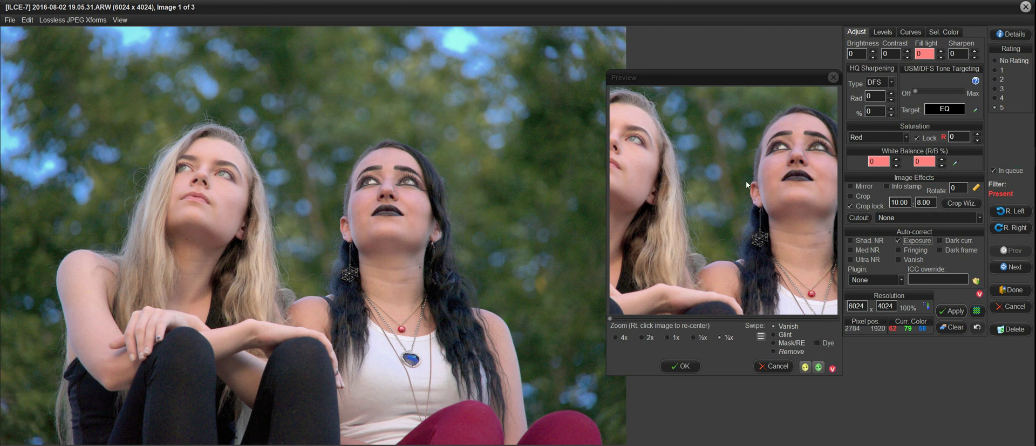
Center the preview on the dark-haired woman's face and compare the photo before and after the exposure correction.
{"action": "left_click", "coordinate": [390, 202]}
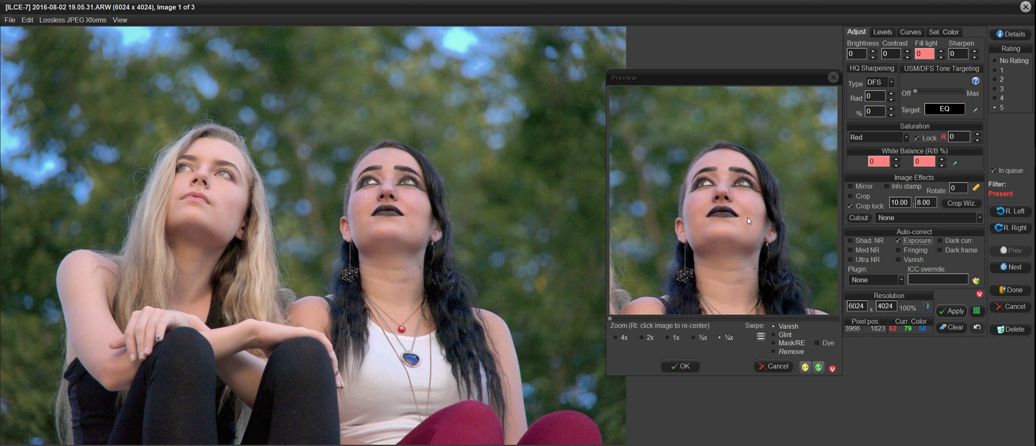
{"action": "left_click", "coordinate": [804, 368]}
{"action": "left_click", "coordinate": [818, 363]}
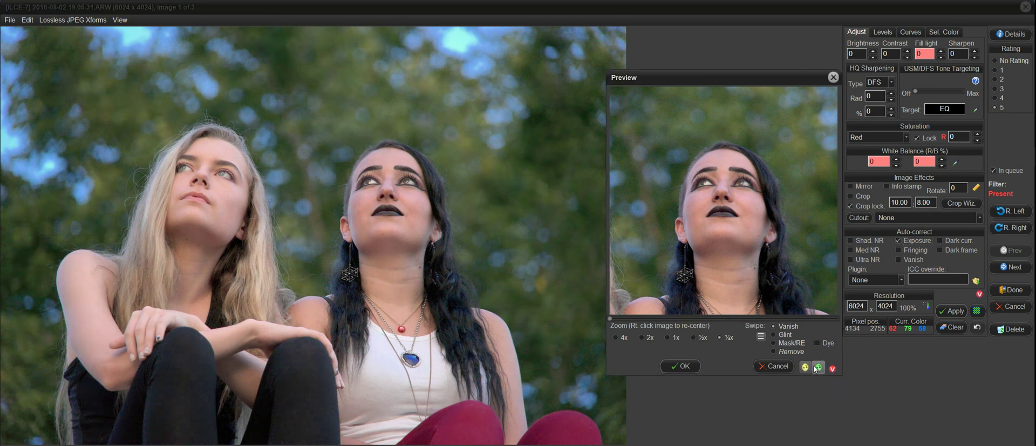